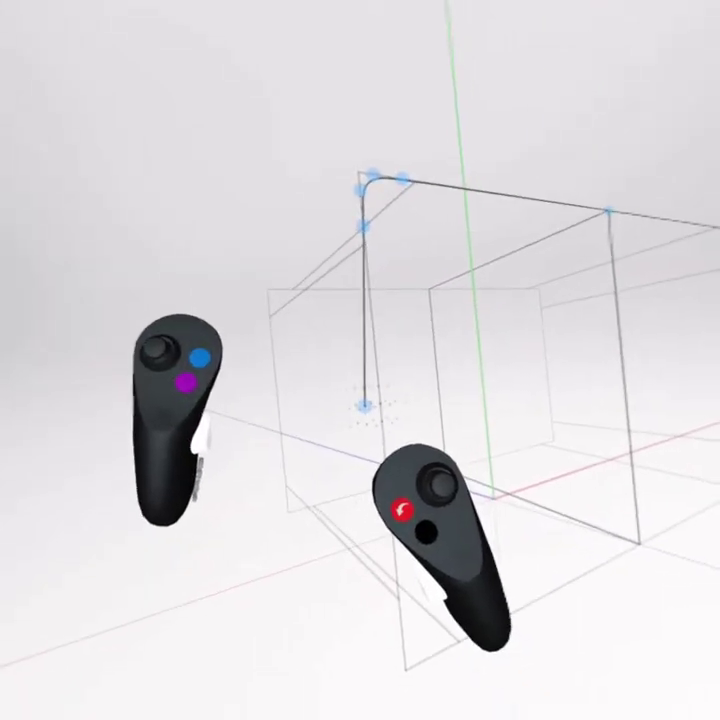
- Fix the curve's corner point and continue the dark curve along the guide box toward the base
left_click(372, 404)
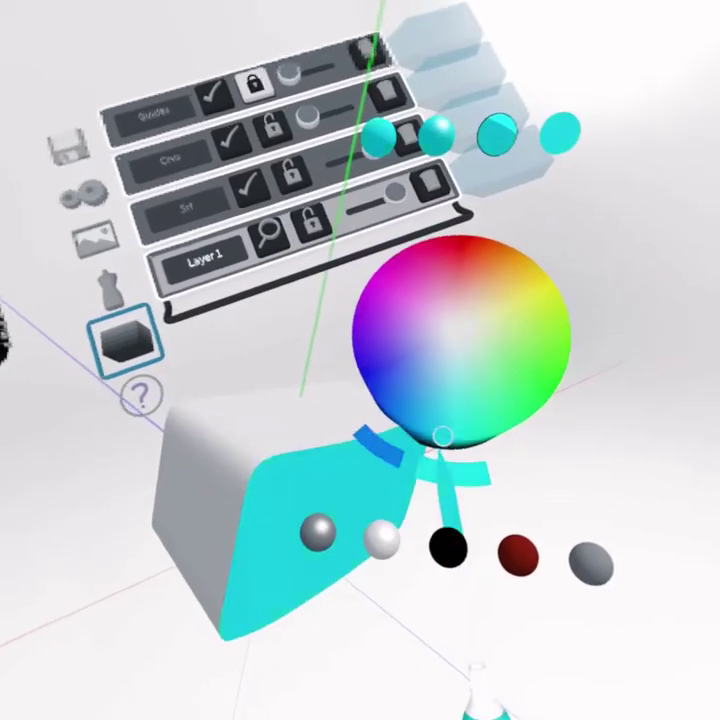
- Paint the speaker body white and its broad front face black from the colour wheel
left_click_drag(443, 437, 443, 518)
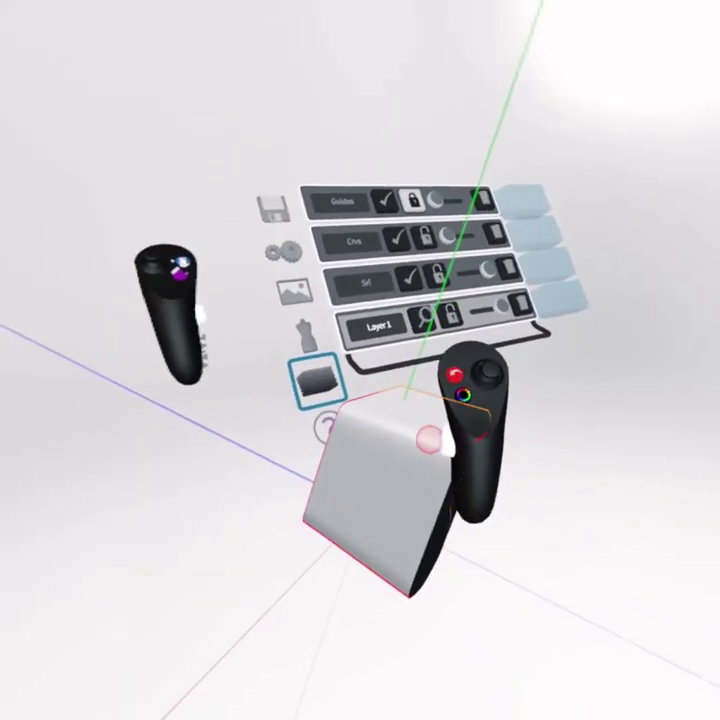
left_click(427, 437)
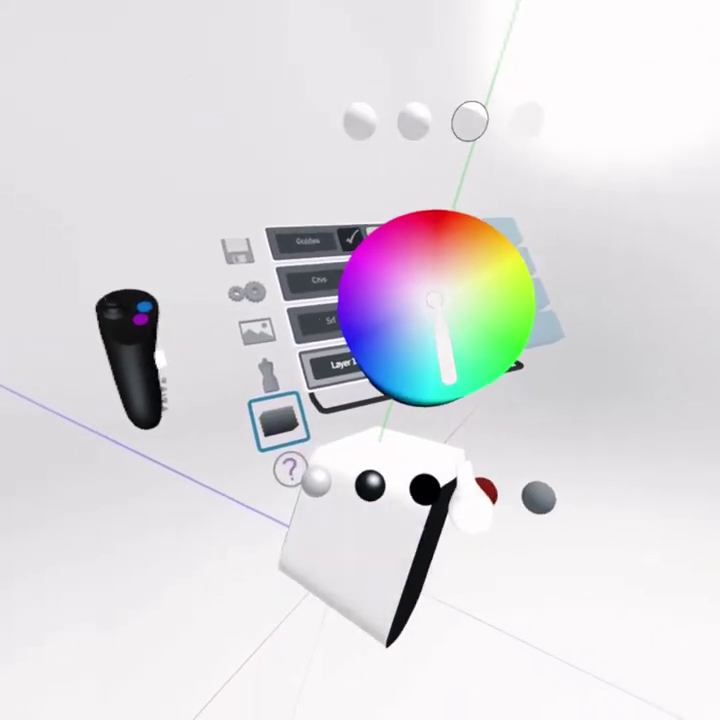
left_click(440, 495)
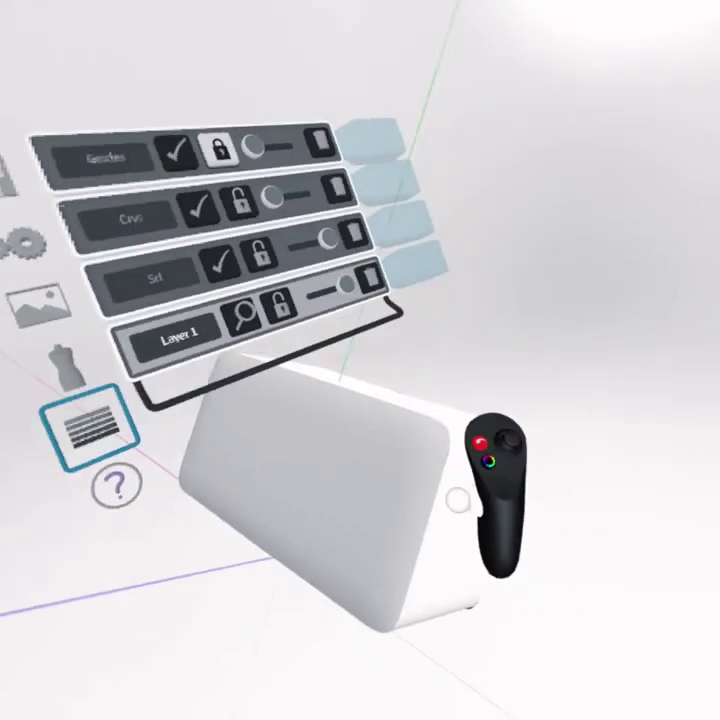
left_click(474, 399)
left_click(588, 560)
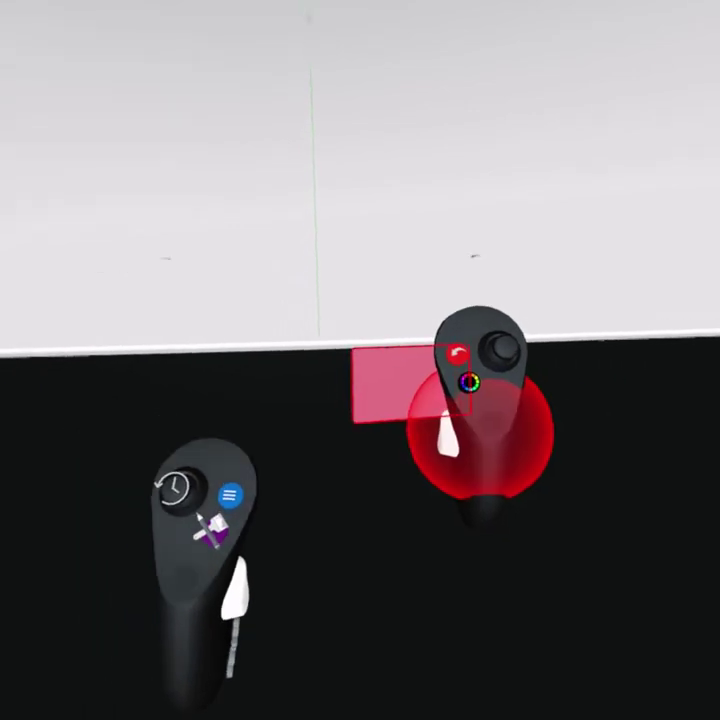
- Stretch the pink patch into a strip down the black front and join a face along its top edge
left_click(440, 380)
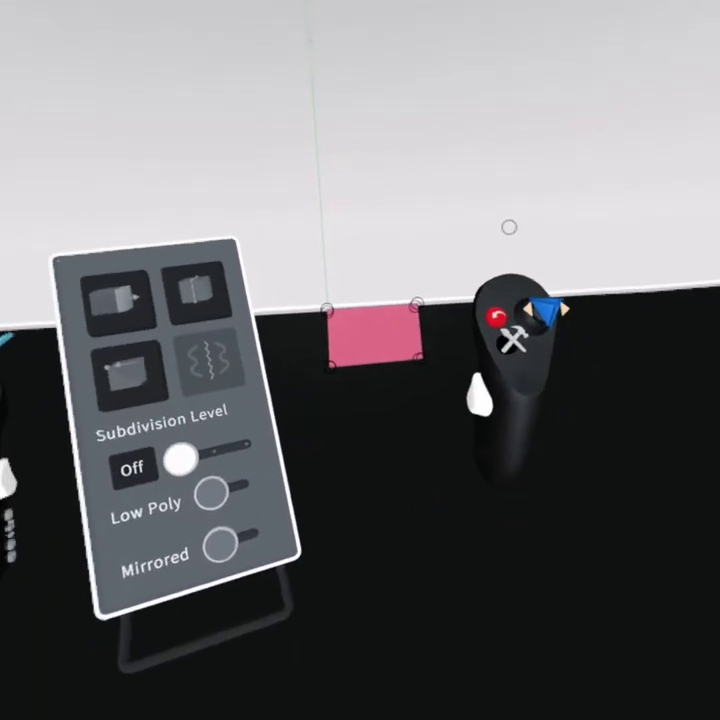
left_click_drag(462, 305, 467, 537)
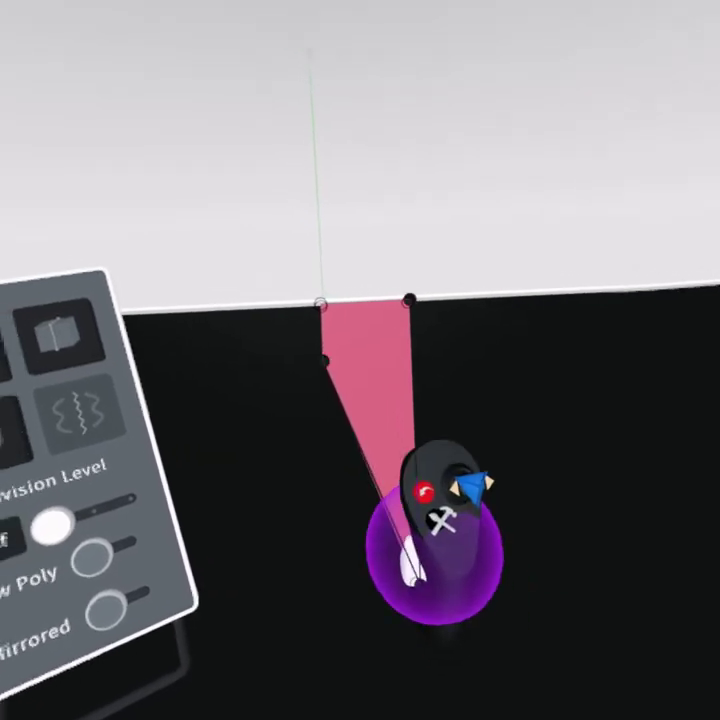
mouse_move(345, 383)
left_mouse_down()
mouse_move(329, 548)
mouse_move(420, 282)
left_mouse_up()
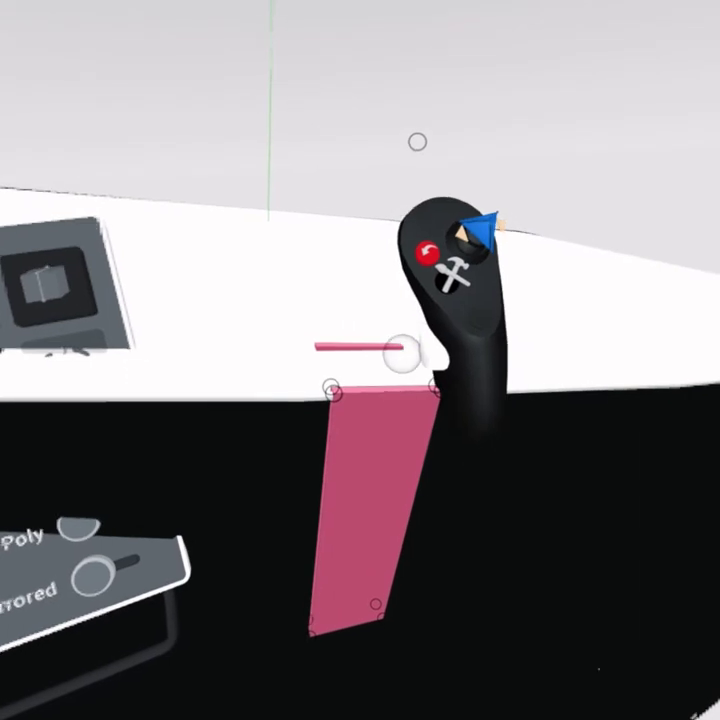
left_click_drag(388, 366, 417, 399)
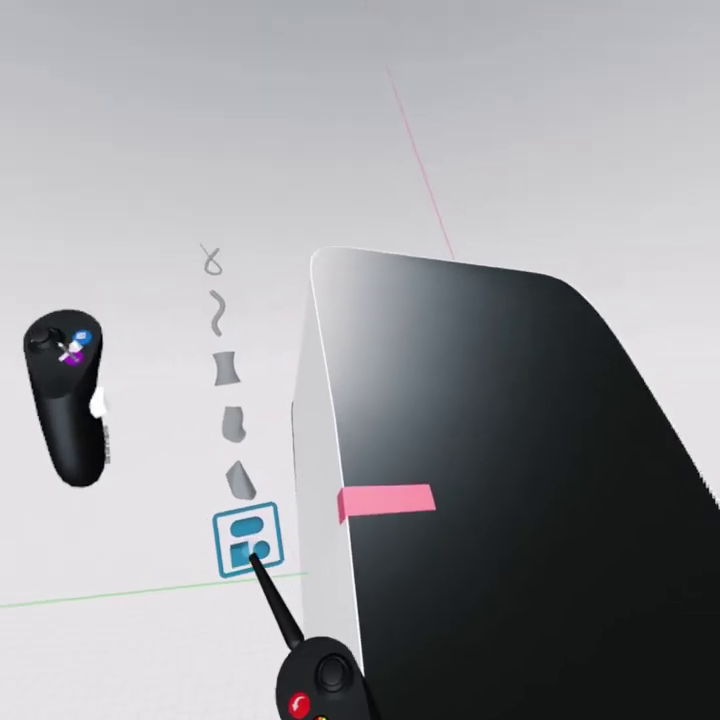
- Add a 3D text object reading 'SONOS' from the Primitives menu and place it
left_click(246, 545)
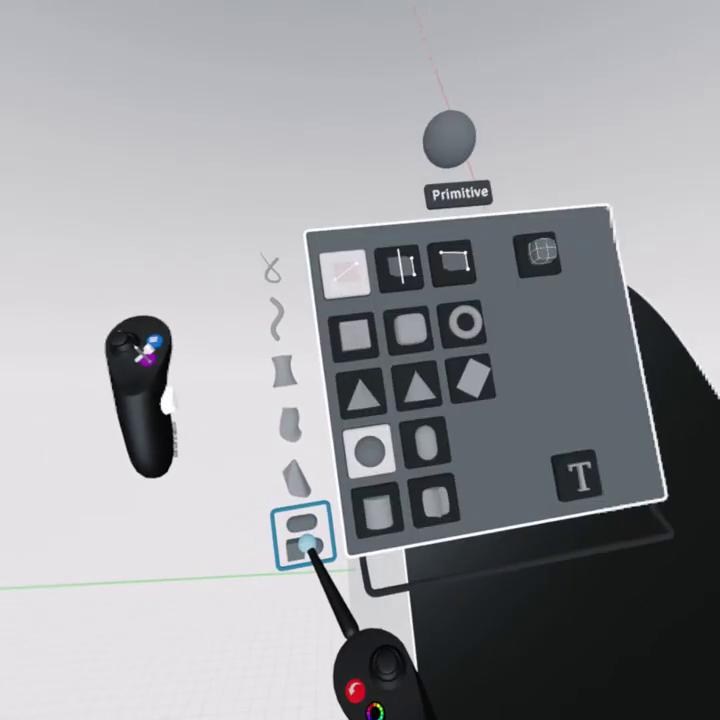
left_click(418, 476)
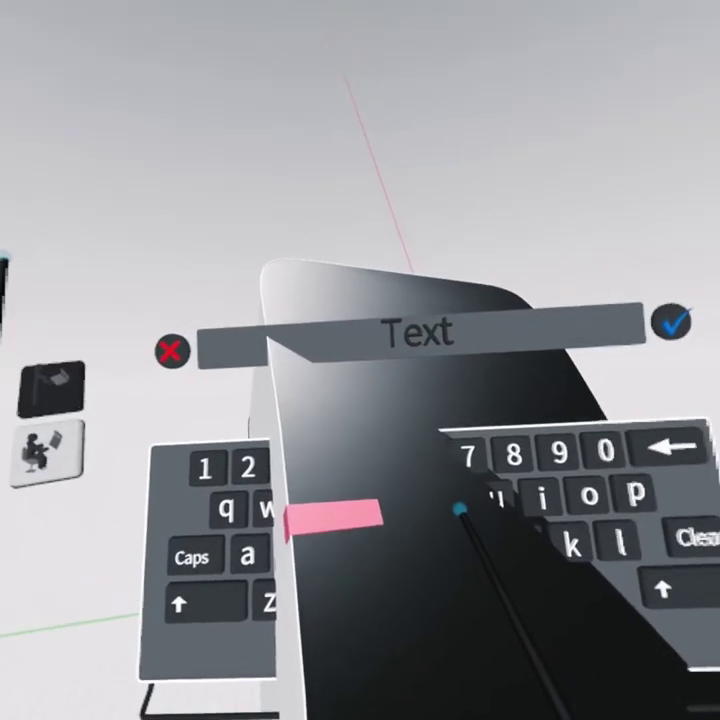
type("SONO")
left_click(195, 415)
type("S")
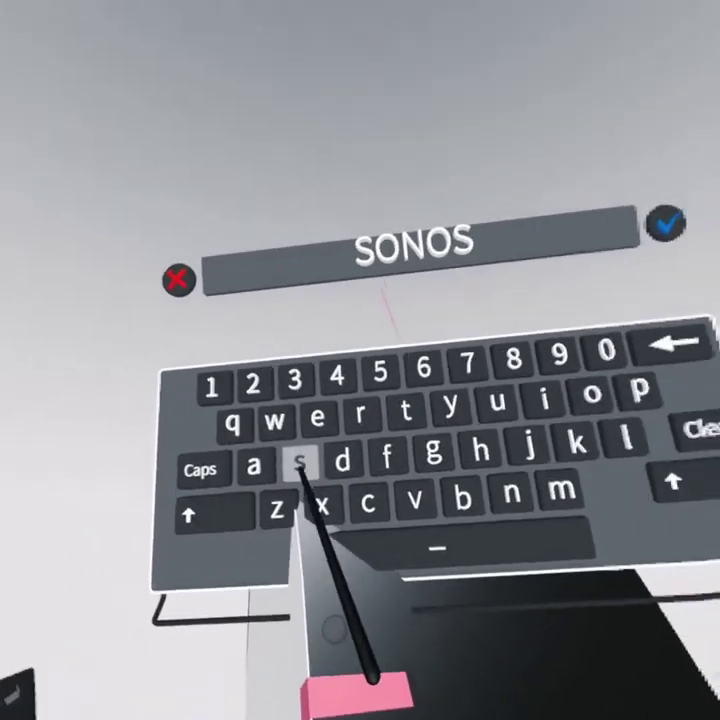
left_click(455, 262)
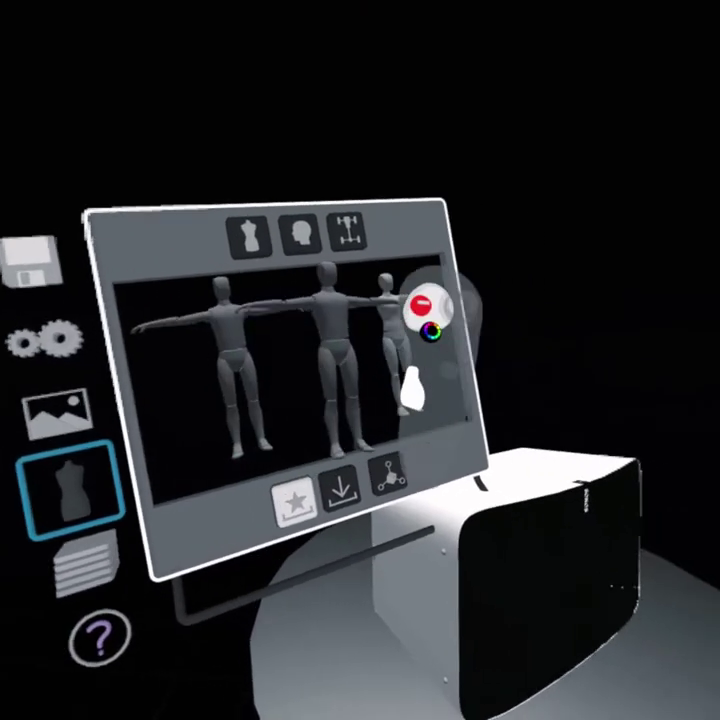
- Seat a mannequin on the speaker's top edge with legs bent, one arm lowered and one hand raised
left_click_drag(413, 390, 458, 400)
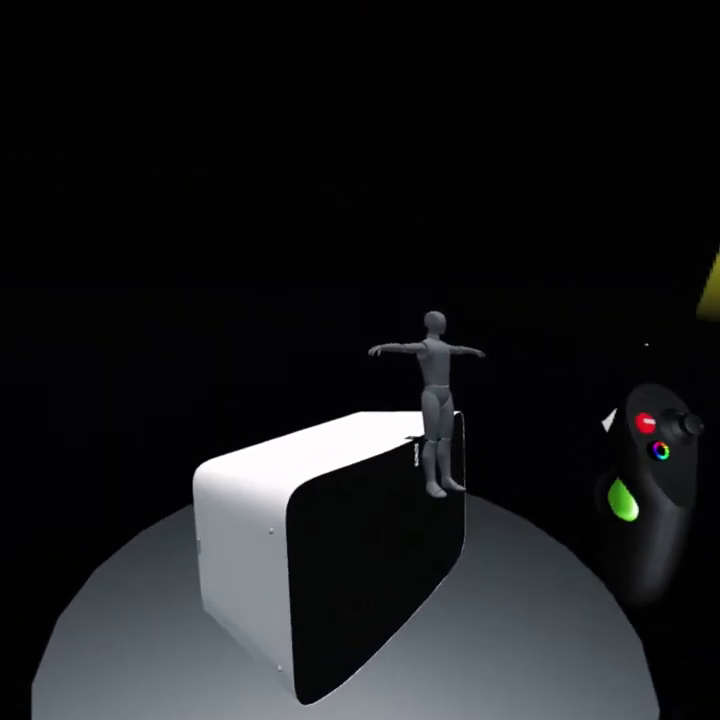
left_click_drag(431, 452, 440, 468)
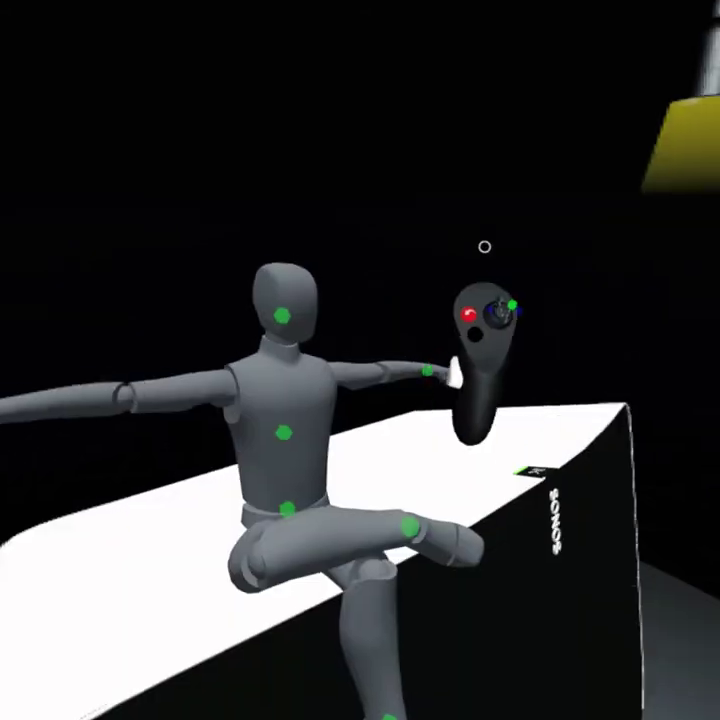
mouse_move(440, 350)
left_mouse_down()
mouse_move(452, 455)
mouse_move(445, 345)
mouse_move(492, 320)
left_mouse_up()
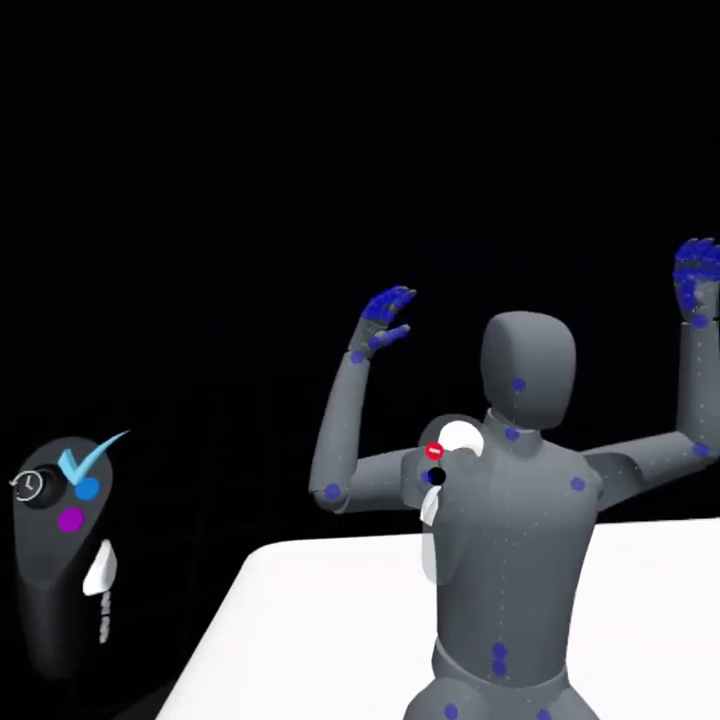
left_click_drag(405, 487, 436, 346)
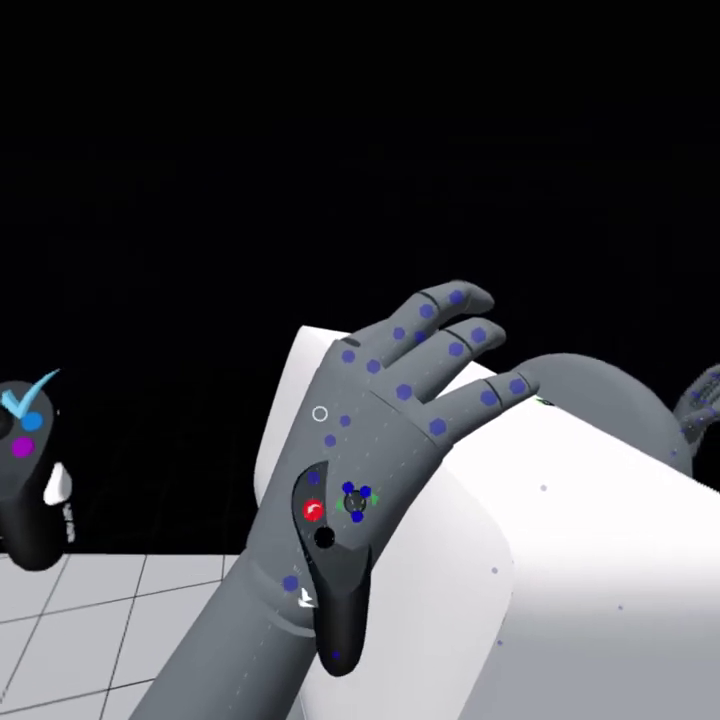
- Curl the mannequin's fingers into a grip, colour it teal, and start a new 3D text
left_click_drag(323, 476, 404, 391)
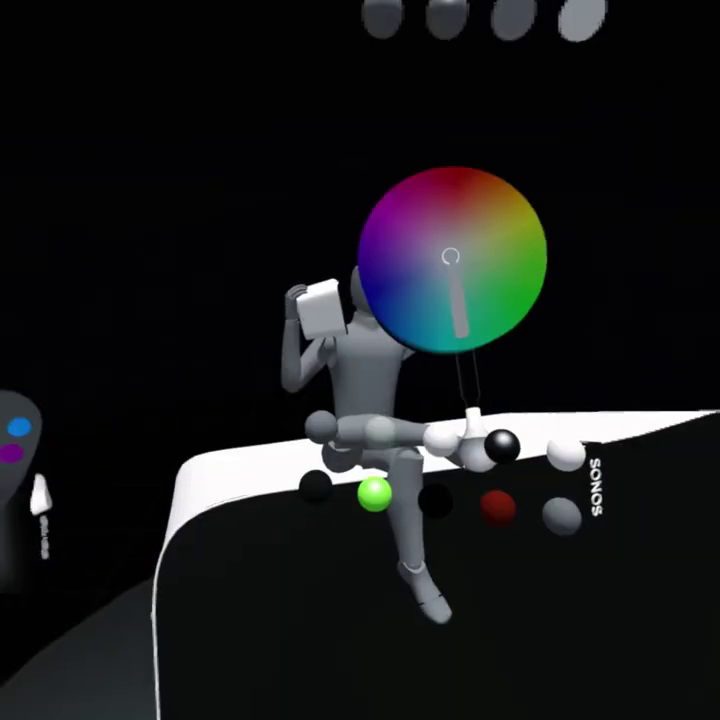
left_click_drag(382, 315, 453, 283)
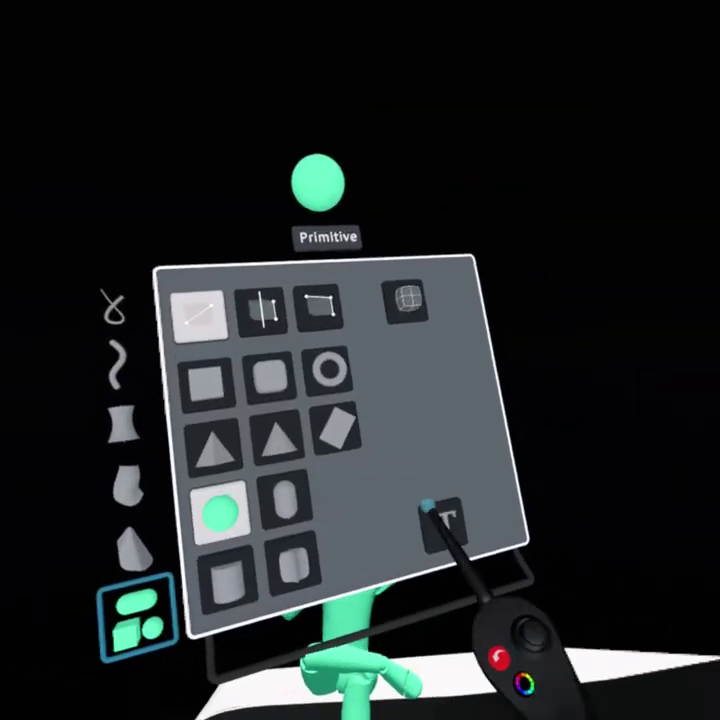
left_click(434, 511)
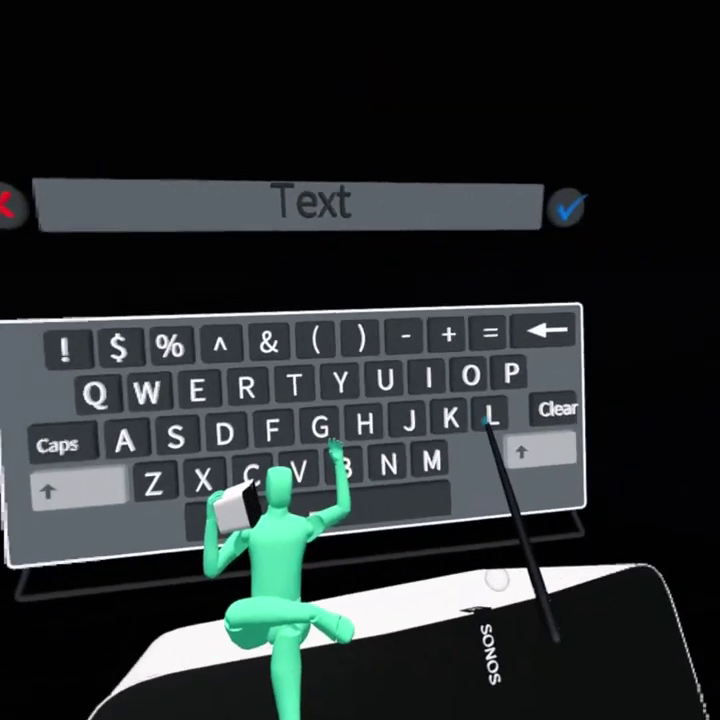
- Create 3D text 'LISTEN OUT LOUD' and position it above the mannequin
type("LISTEN OUT LOUD")
left_click(567, 208)
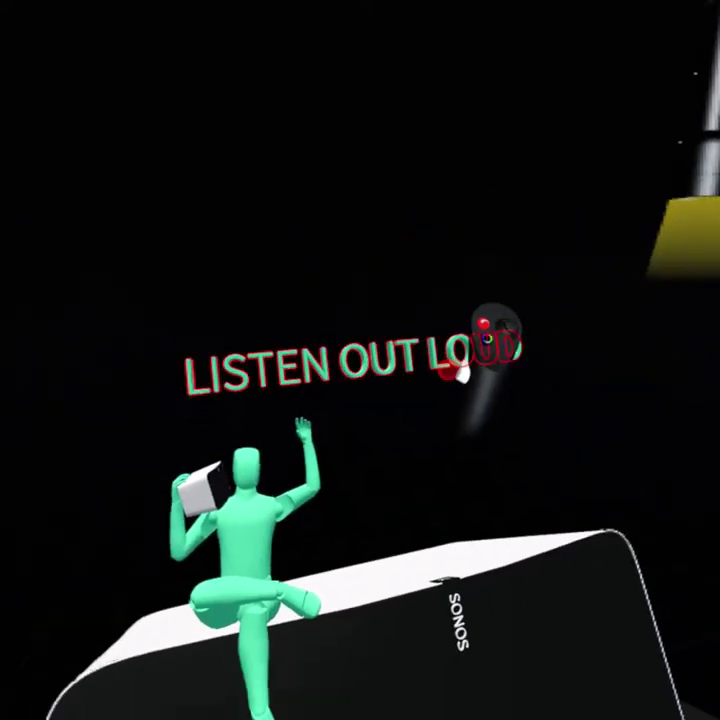
left_click_drag(485, 340, 615, 320)
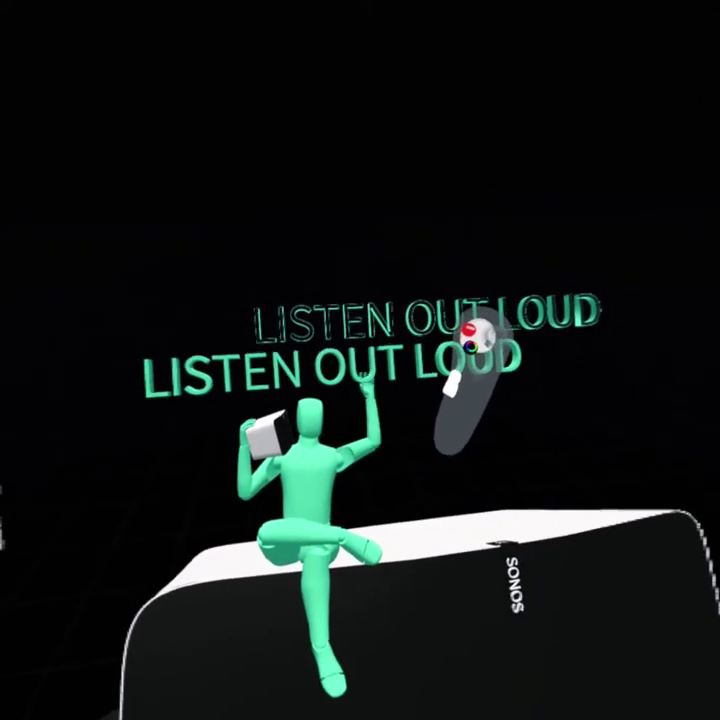